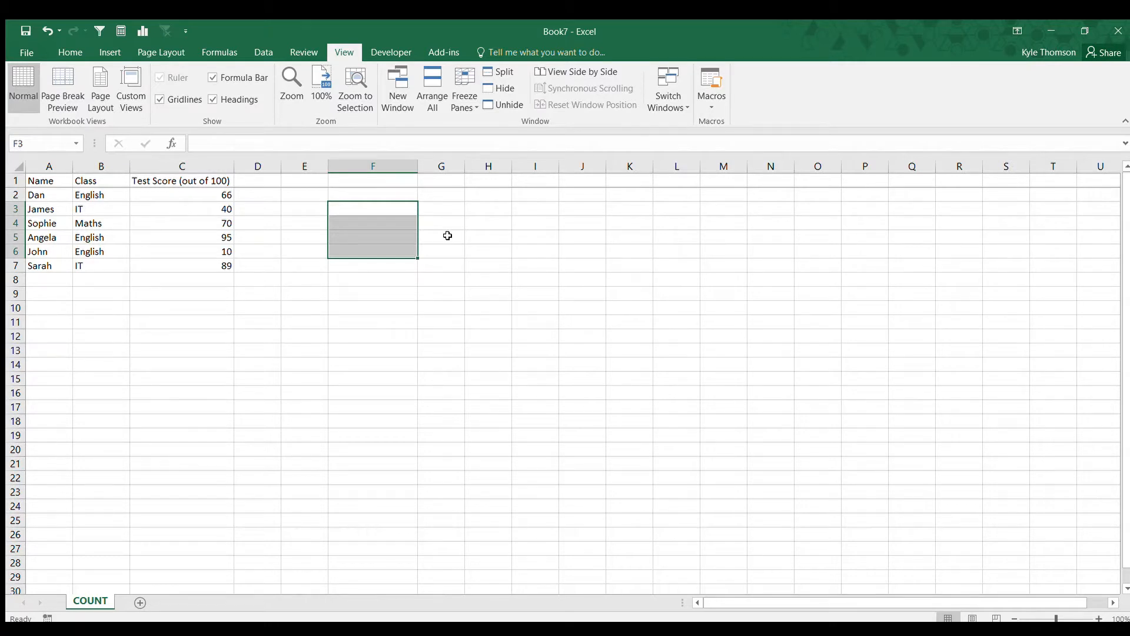
# - Enter the formula =COUNTIFS(B:B,"English",C:C,">50") in F3 to count English students scoring above 50
pyautogui.press('Up')
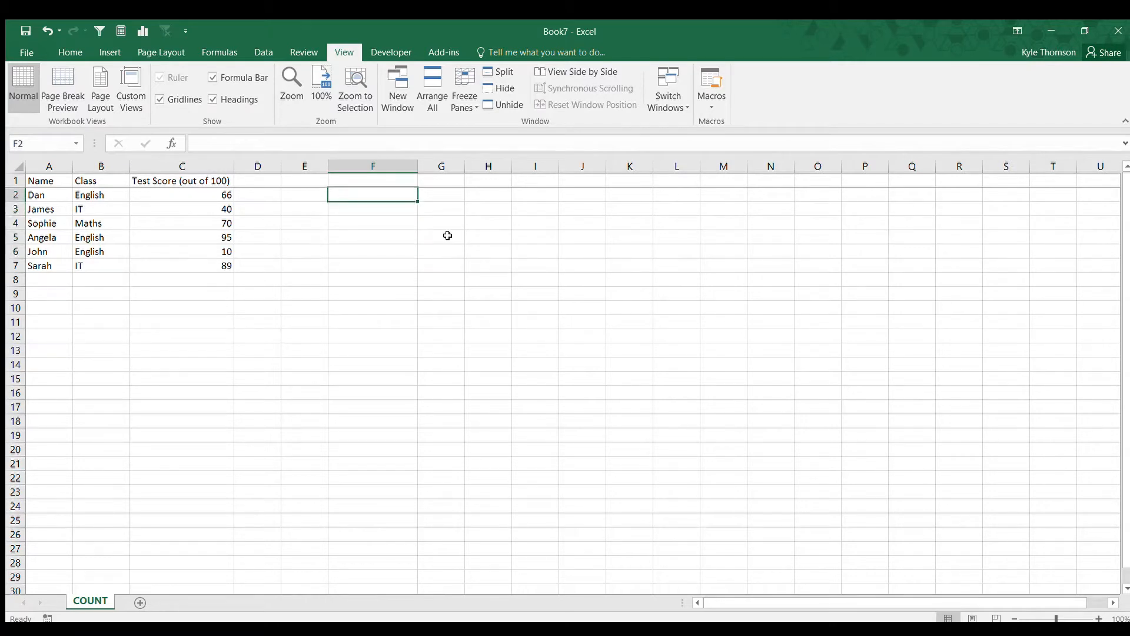
pyautogui.press('Down')
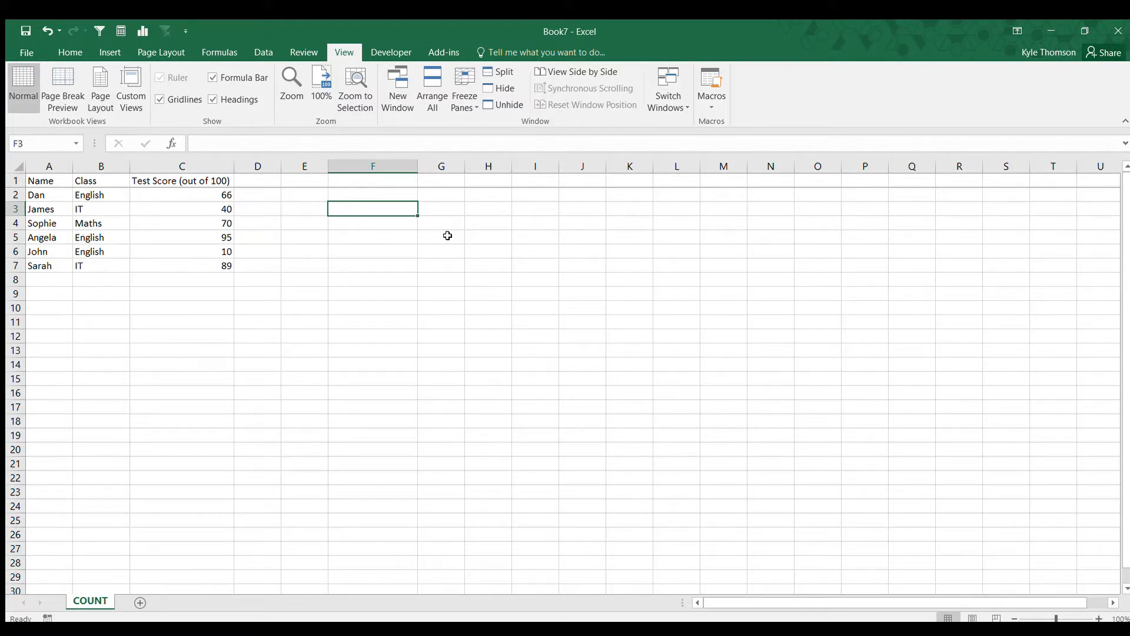
pyautogui.write('=COUNTIFS')
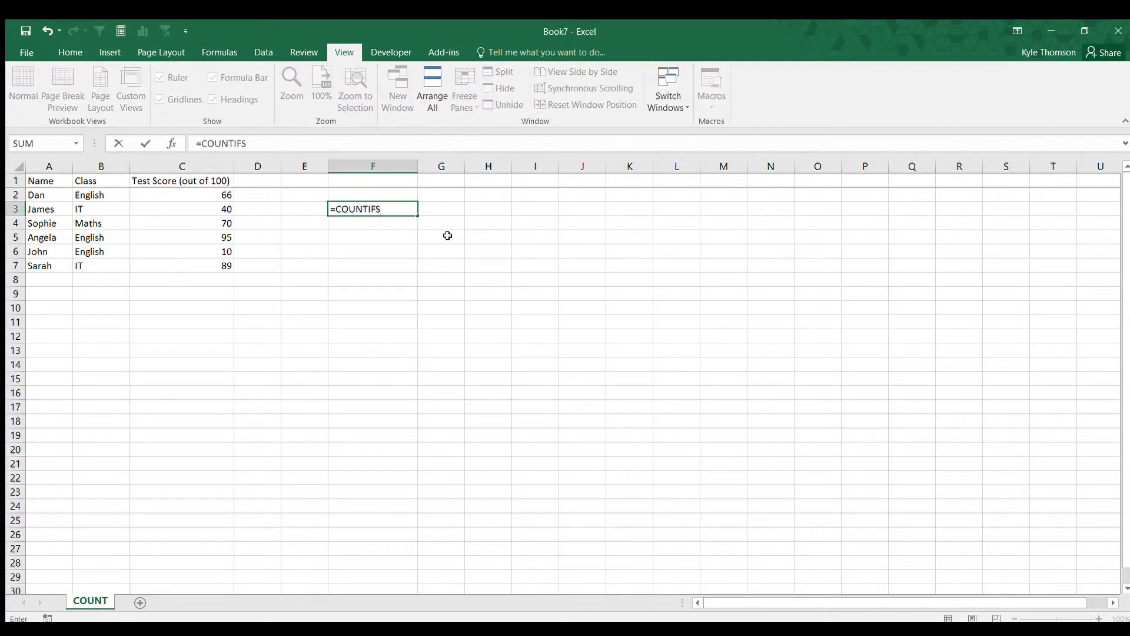
pyautogui.write('(')
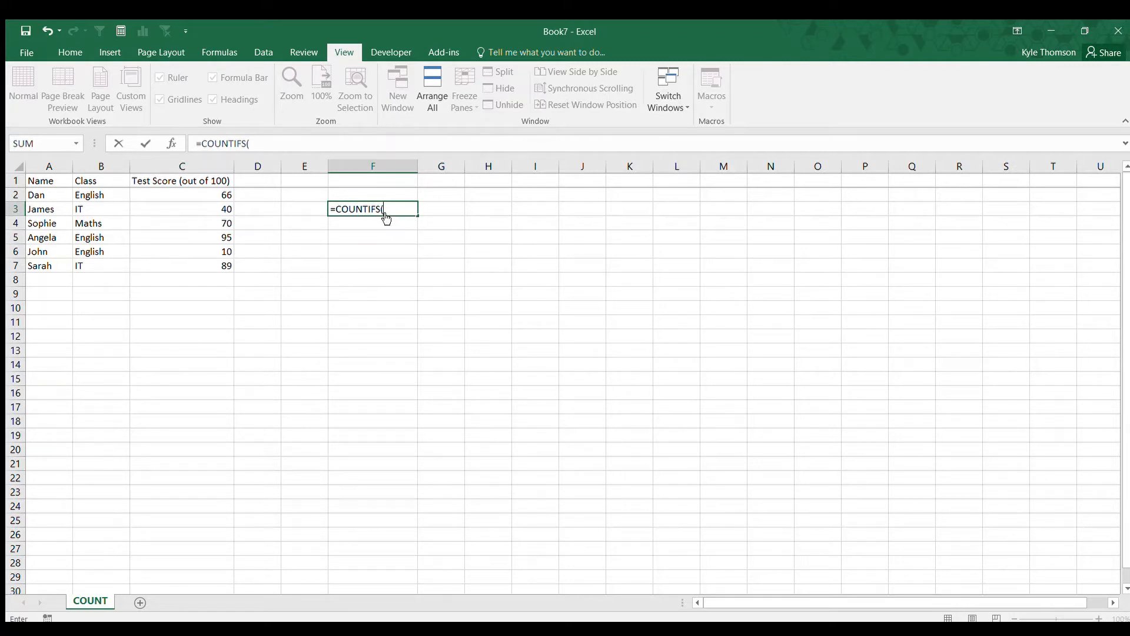
pyautogui.click(115, 172)
pyautogui.write(',')
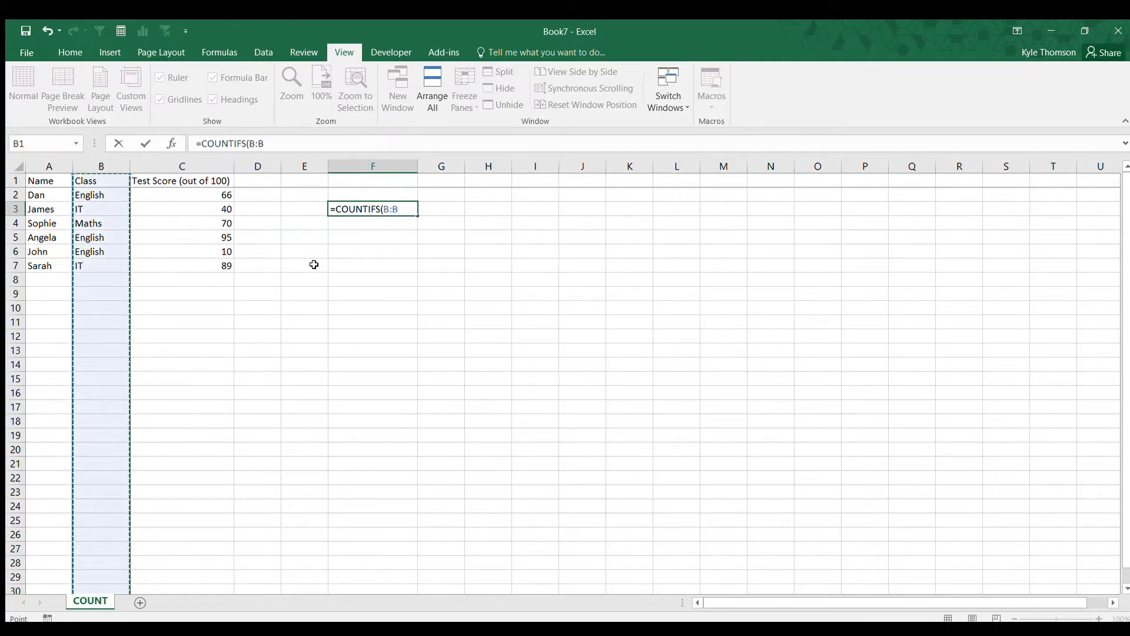
pyautogui.write('"English')
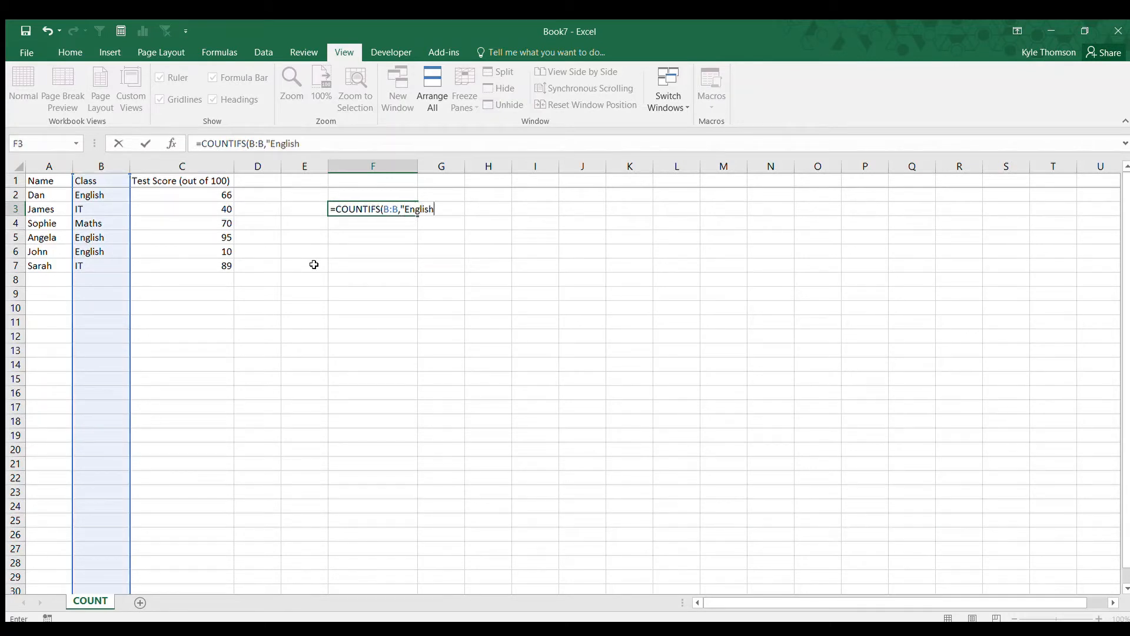
pyautogui.write('",')
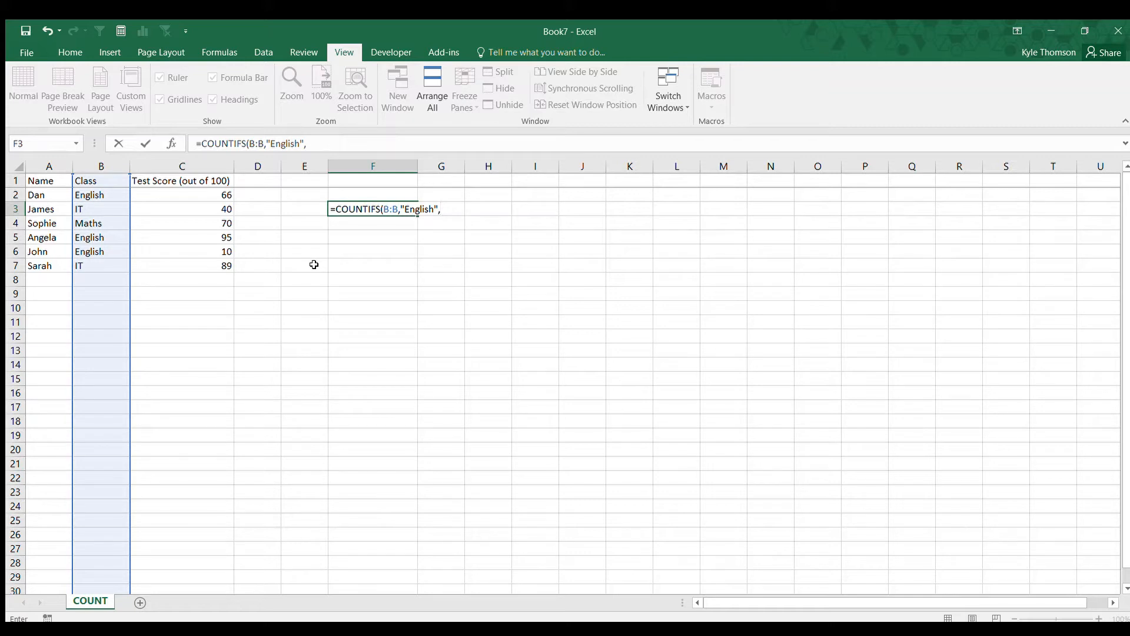
pyautogui.click(204, 173)
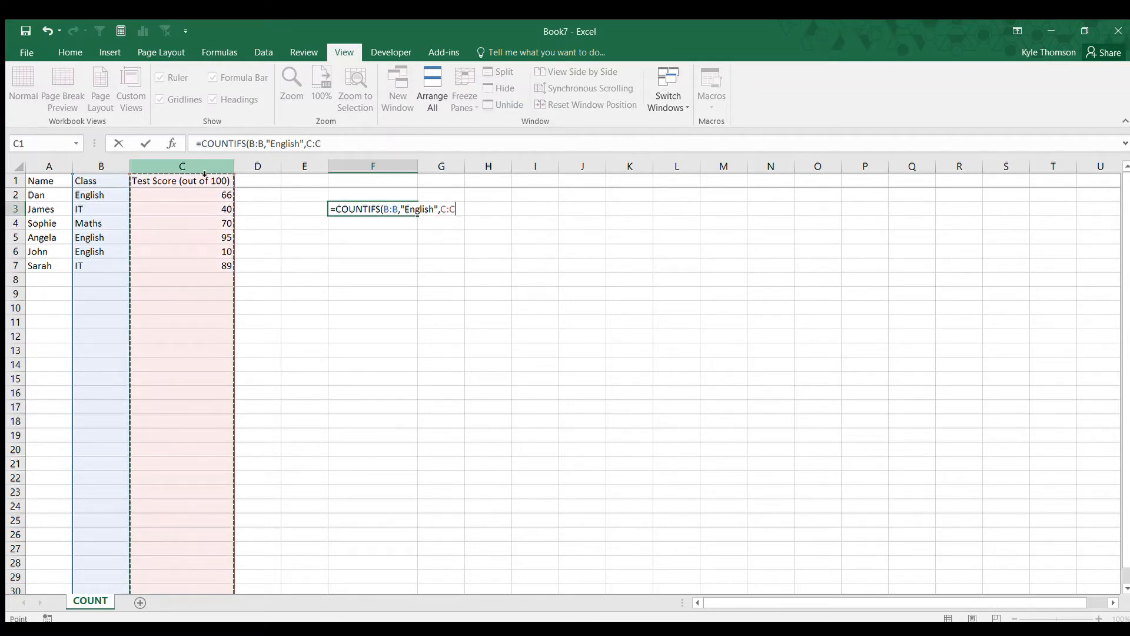
pyautogui.write(',')
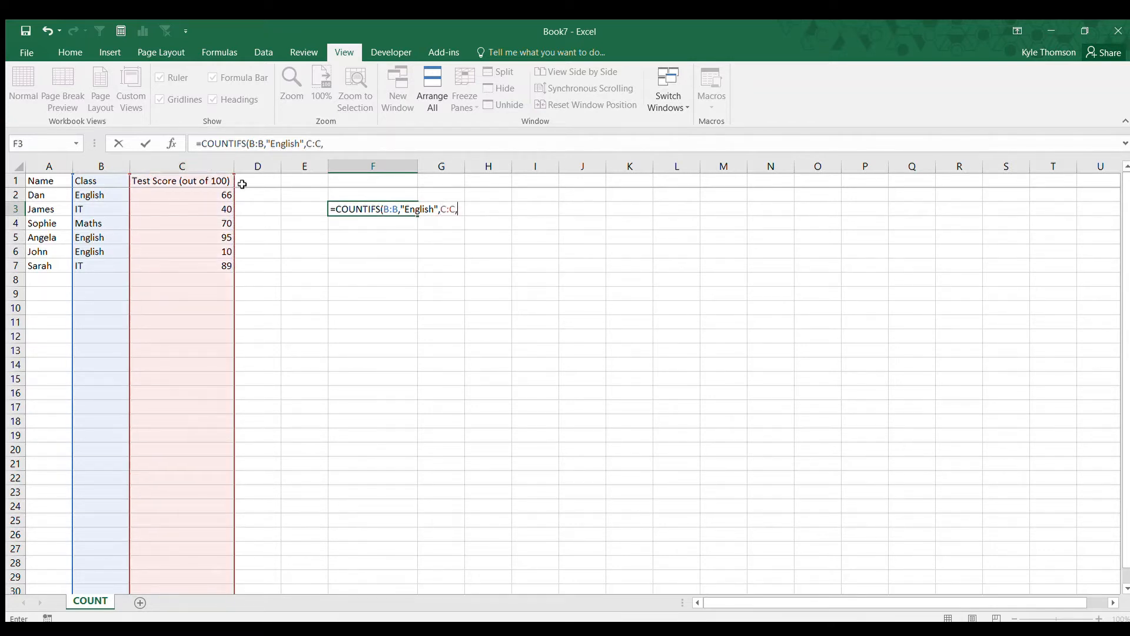
pyautogui.write('">50')
pyautogui.hotkey('ctrl', 'Return')
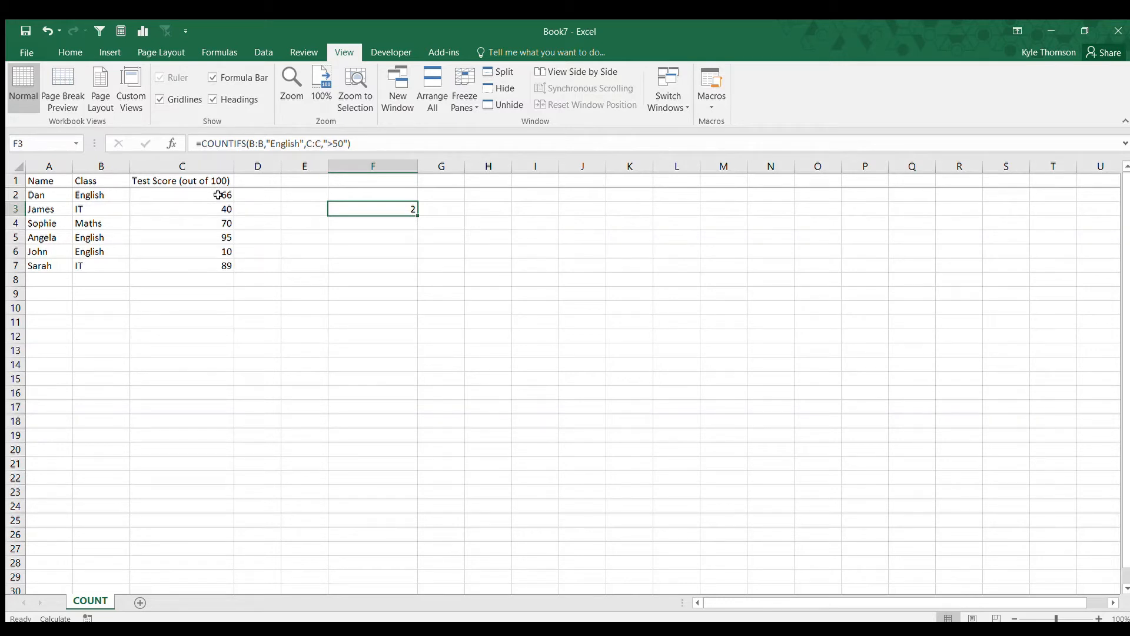
# - Check the matching English scores in C2 and C5, and clear the formula from F3
pyautogui.click(218, 195)
pyautogui.keyDown('ctrl'); pyautogui.click(219, 238); pyautogui.keyUp('ctrl')
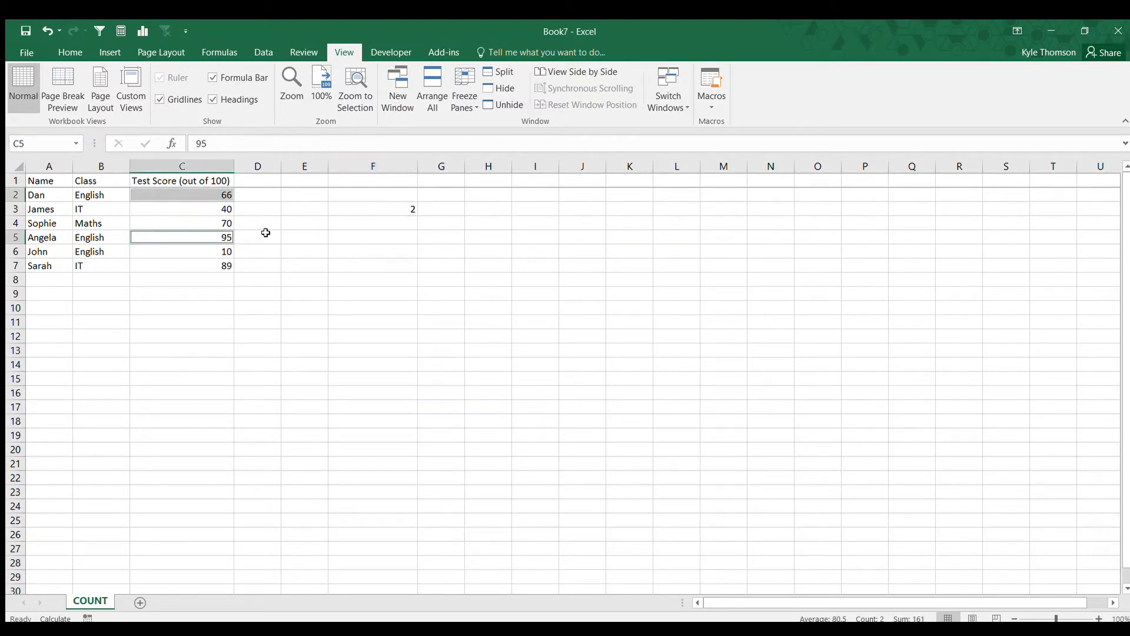
pyautogui.click(409, 210)
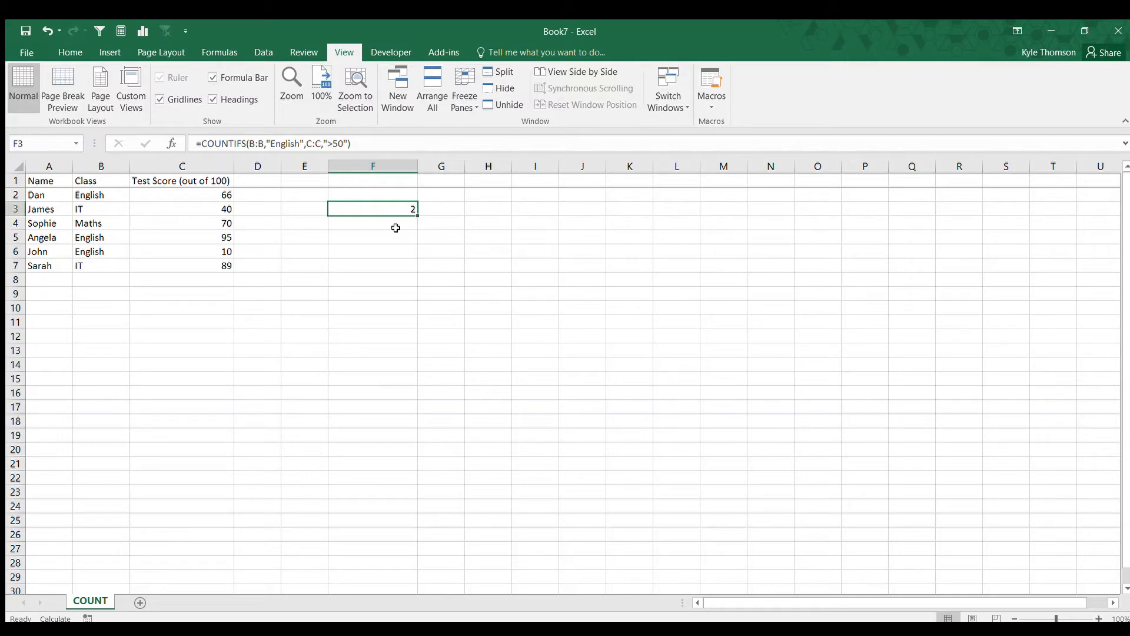
pyautogui.press('Delete')
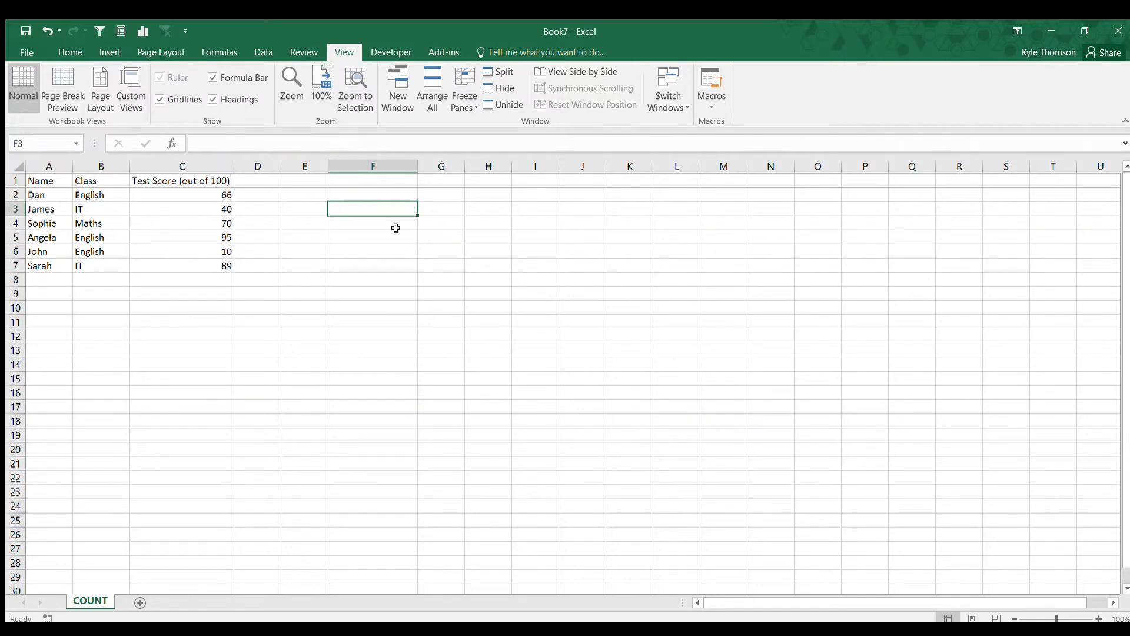
# - Enter the heading Subjects in F3 and list English, Maths and IT beneath it in F4:F6
pyautogui.write('Subject')
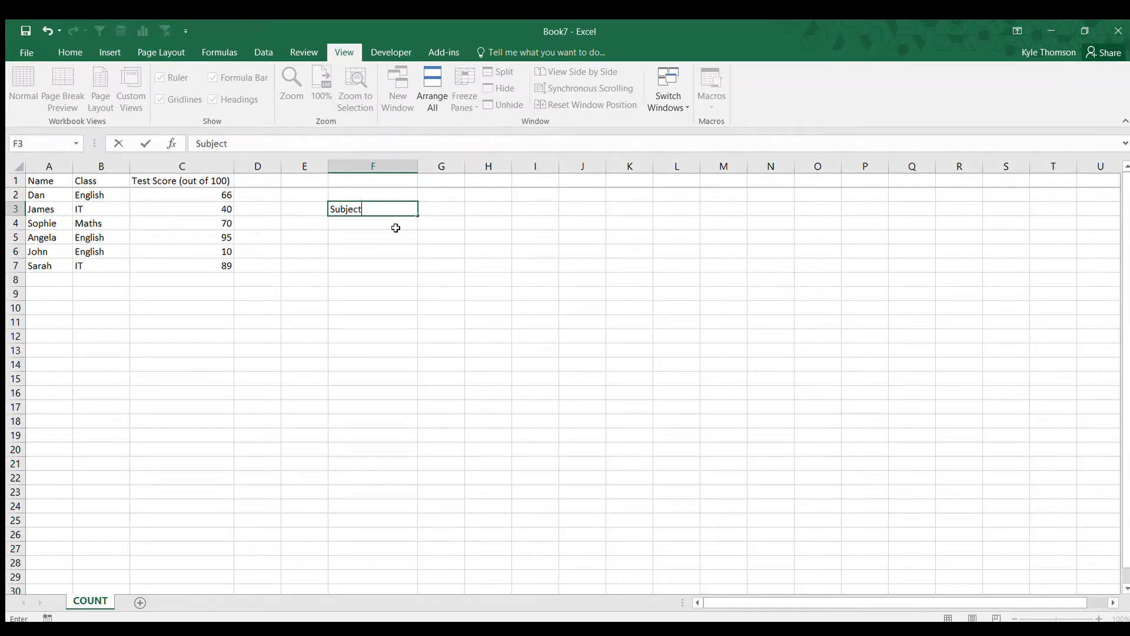
pyautogui.write('s')
pyautogui.press('Return')
pyautogui.write('English')
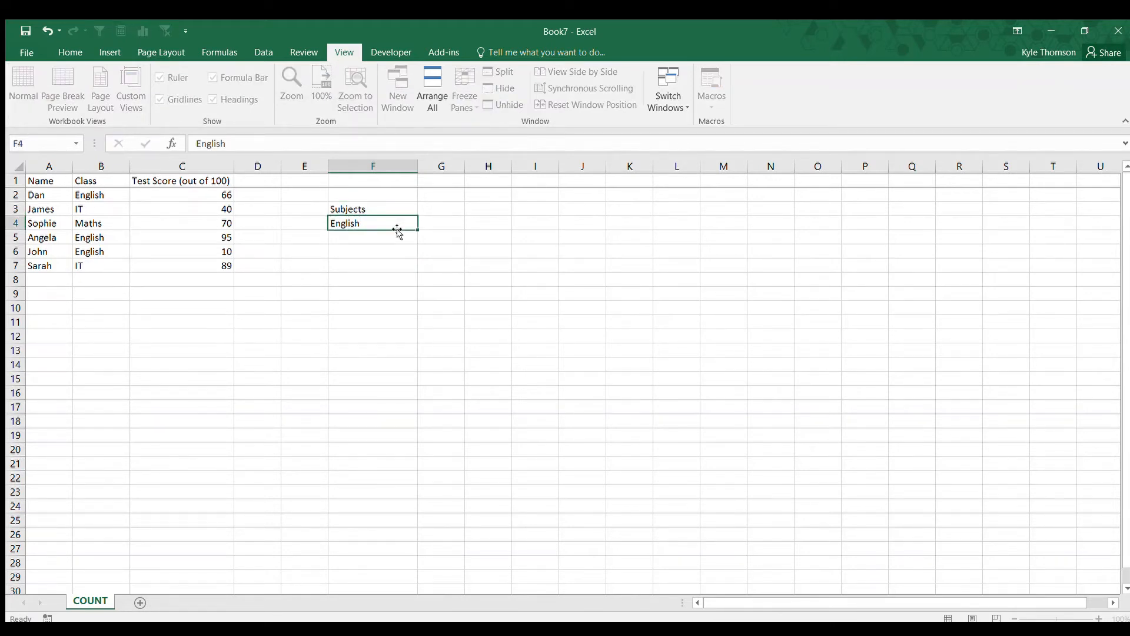
pyautogui.press('Return')
pyautogui.write('MAt')
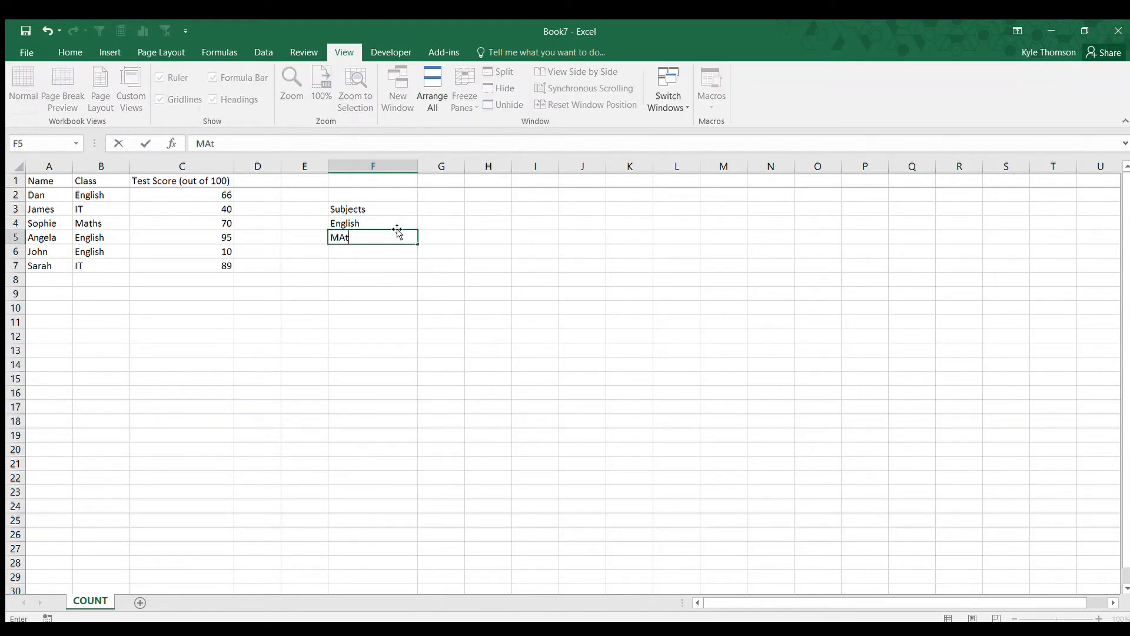
pyautogui.write('h')
pyautogui.press('BackSpace')
pyautogui.press('BackSpace')
pyautogui.press('BackSpace')
pyautogui.write('aths')
pyautogui.press('Return')
pyautogui.write('IT')
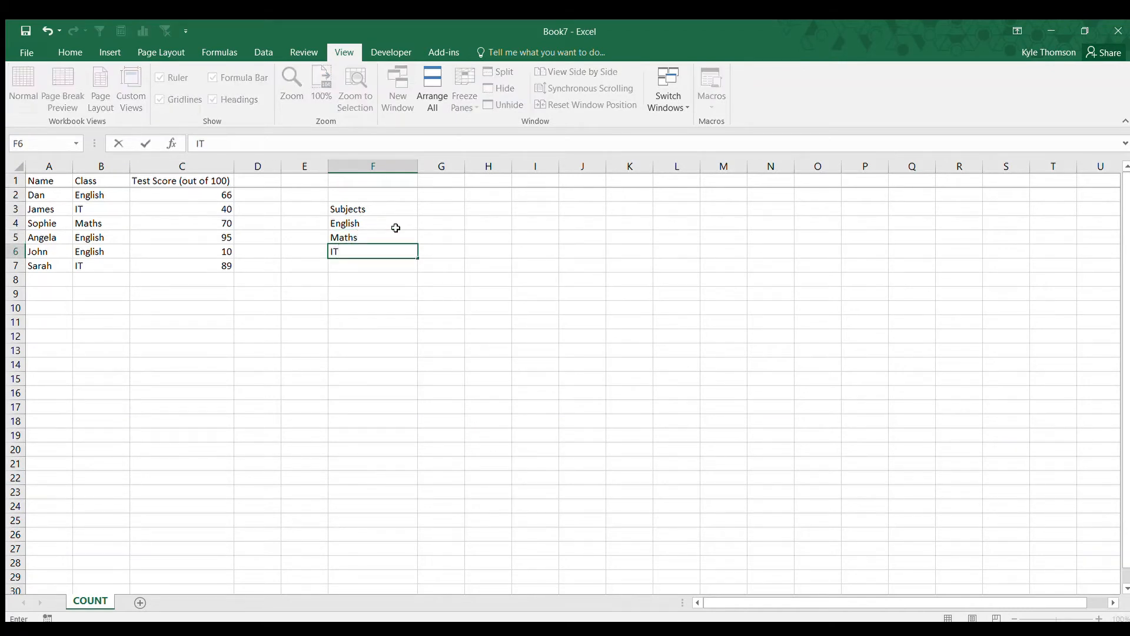
pyautogui.press('Tab')
# - Enter the score criteria <=50 in G3 and >50 in H3 as column headings
pyautogui.press('Up')
pyautogui.press('Up')
pyautogui.press('Up')
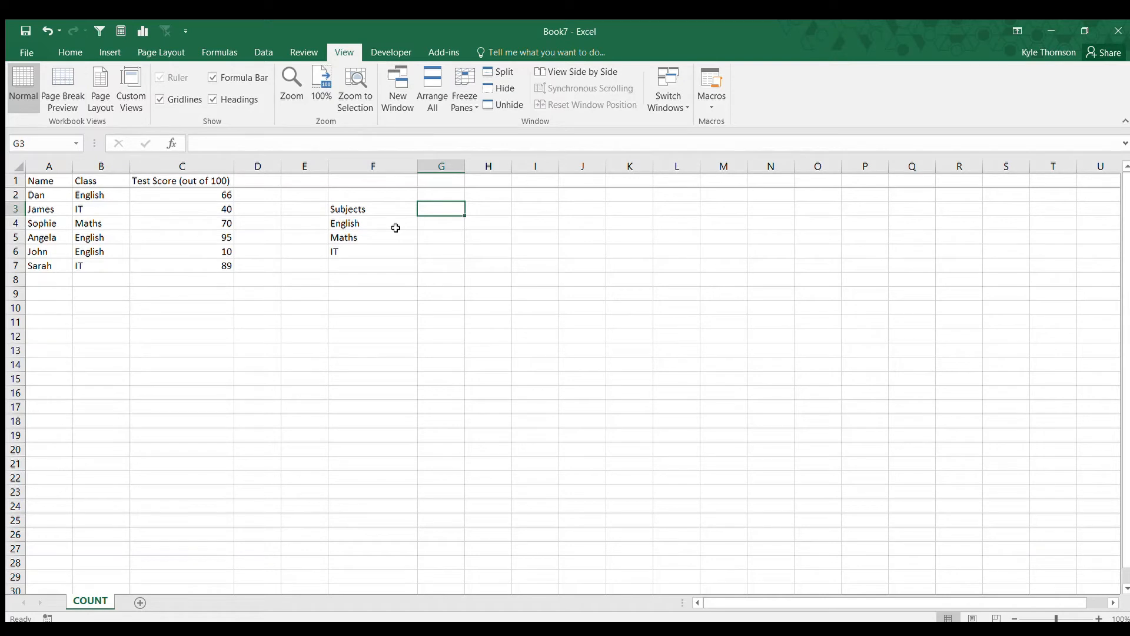
pyautogui.write('<=50')
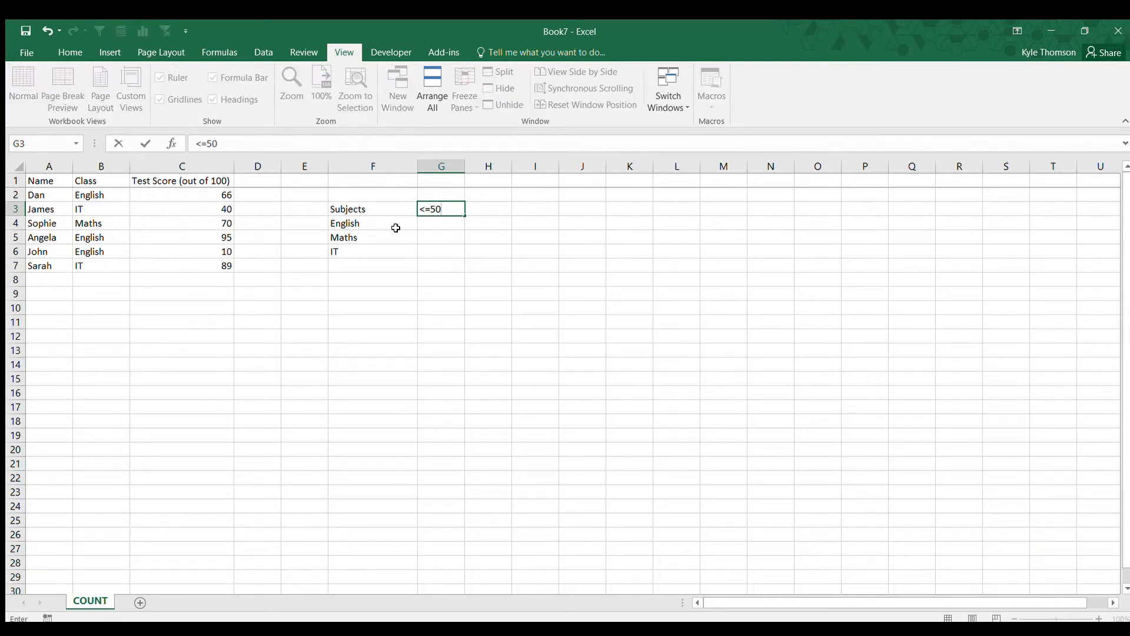
pyautogui.press('Tab')
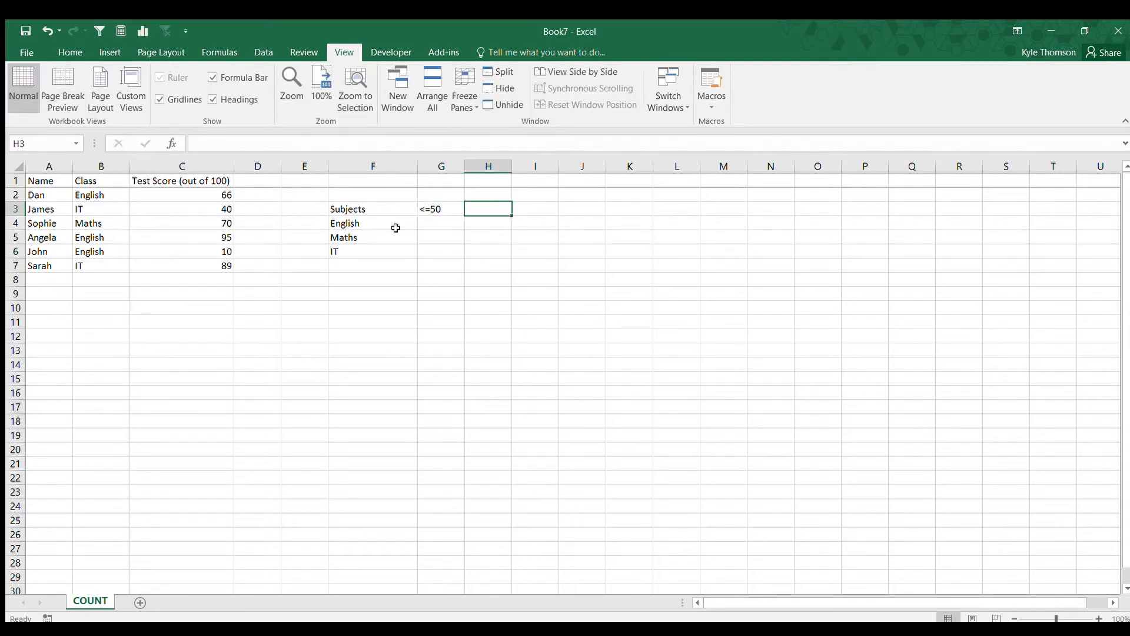
pyautogui.write('>50')
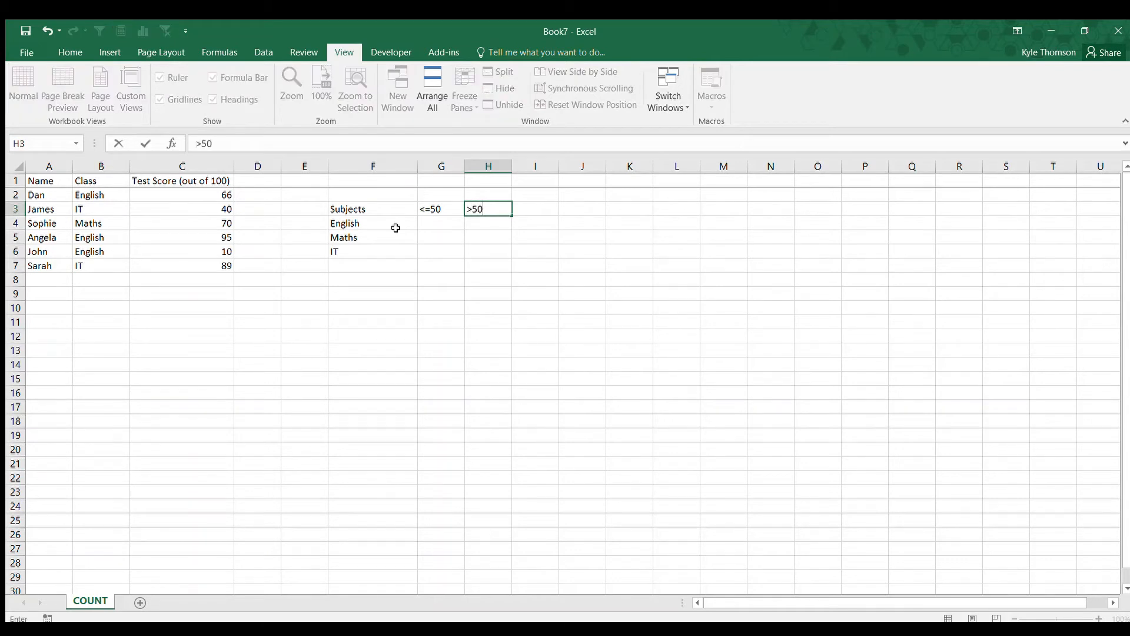
pyautogui.hotkey('ctrl', 'Return')
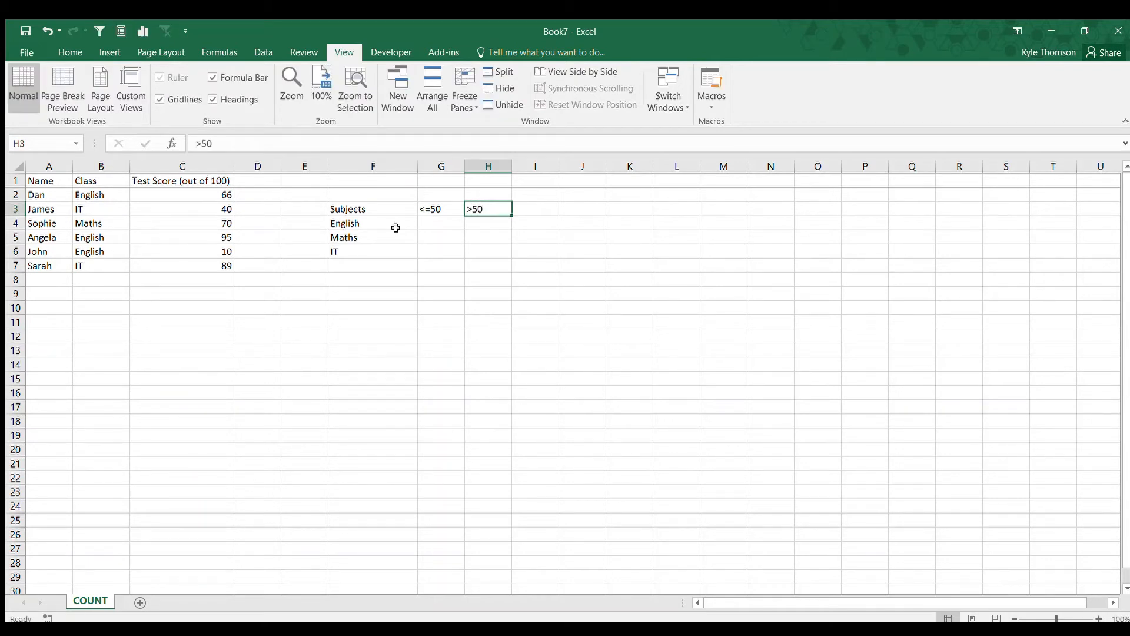
# - Start a COUNTIFS formula in G4 with $B:$B as the first criteria range and $F4 as its criterion
pyautogui.press('Down')
pyautogui.press('Left')
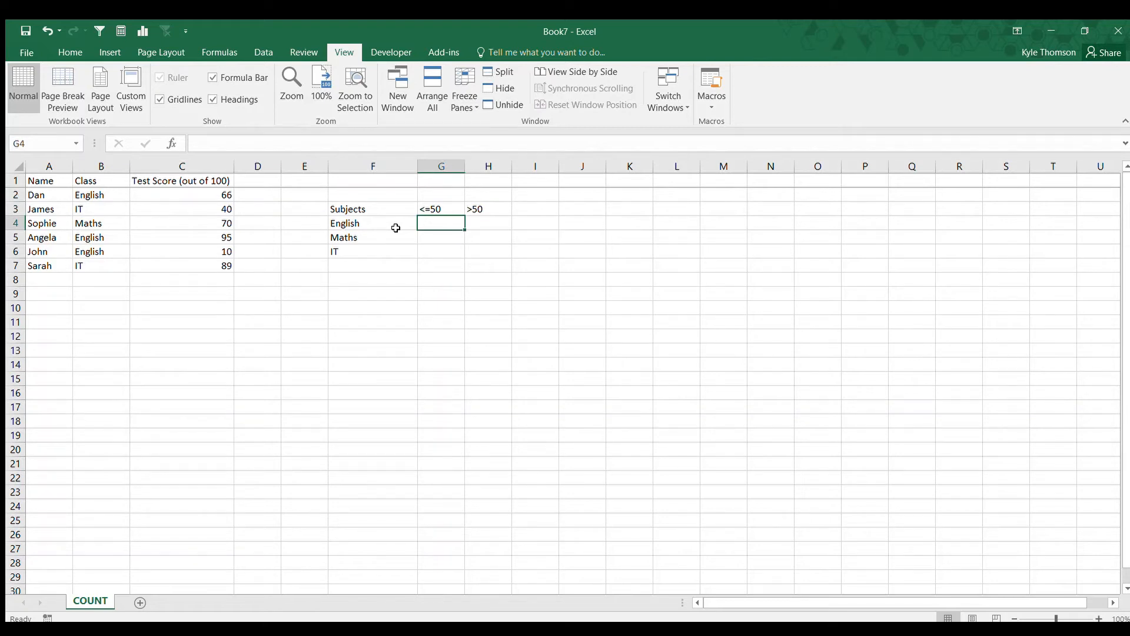
pyautogui.write('=COUNTIFS')
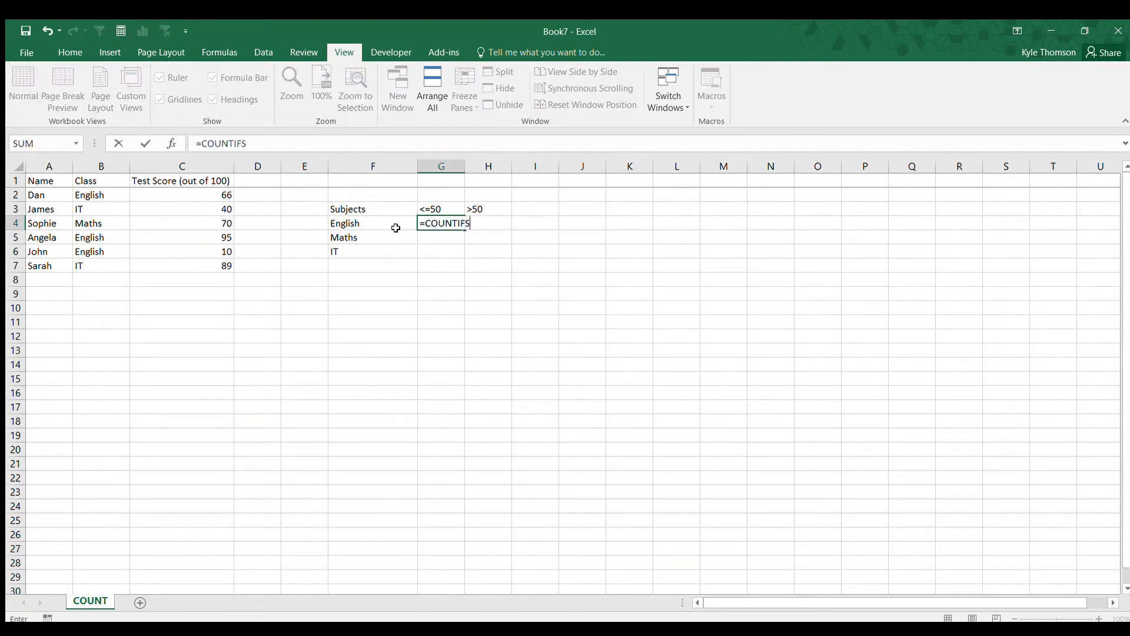
pyautogui.write('(')
pyautogui.click(94, 168)
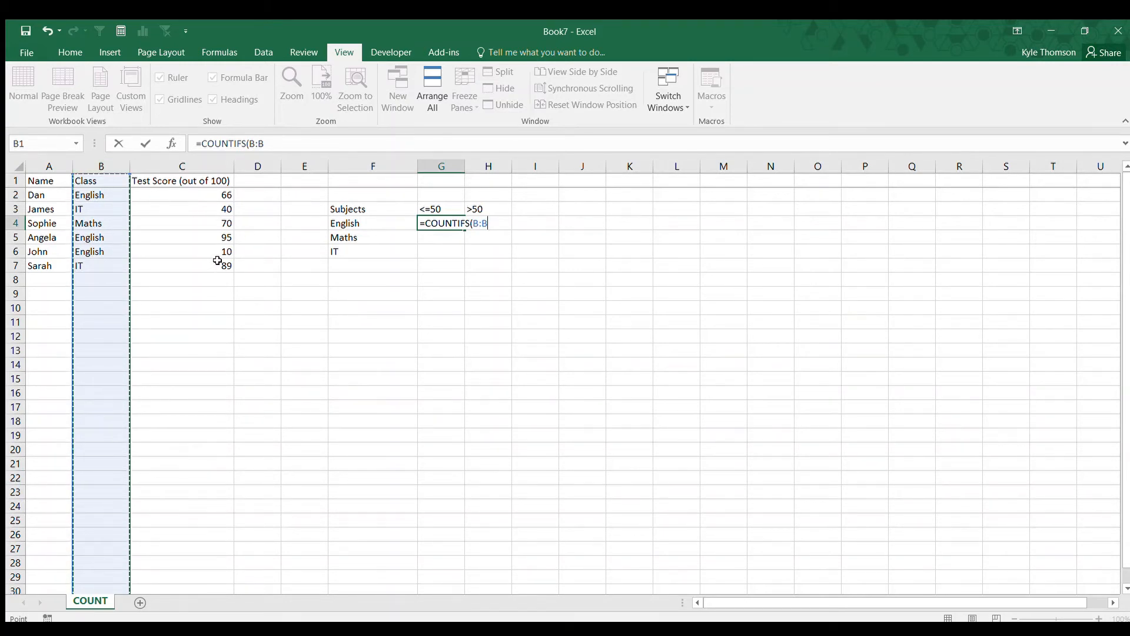
pyautogui.press('F4')
pyautogui.write(',')
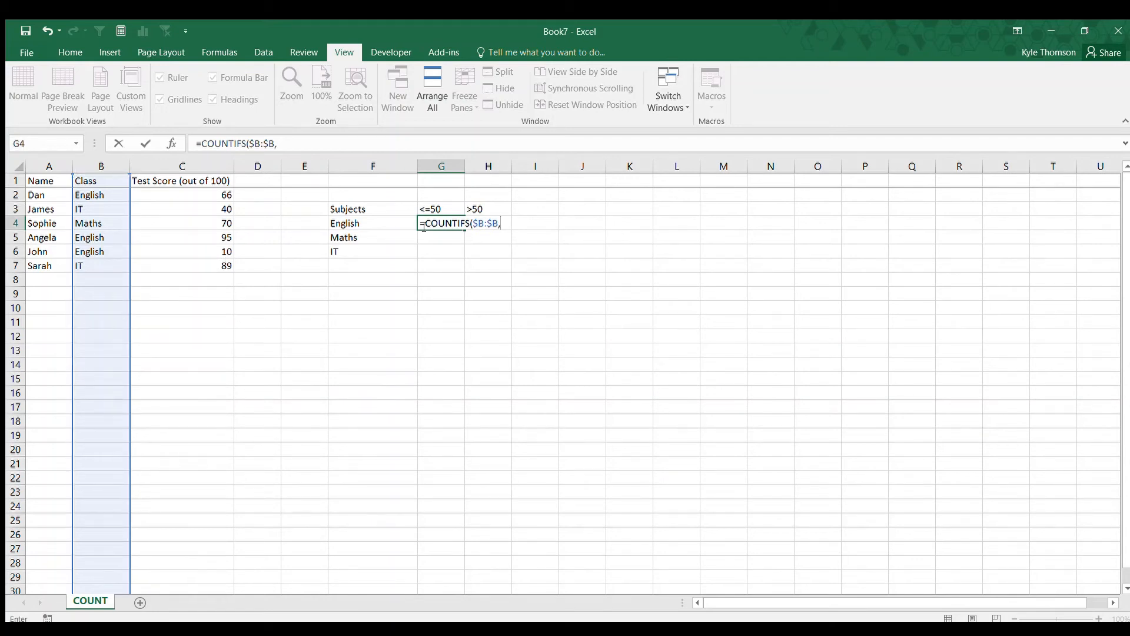
pyautogui.click(377, 223)
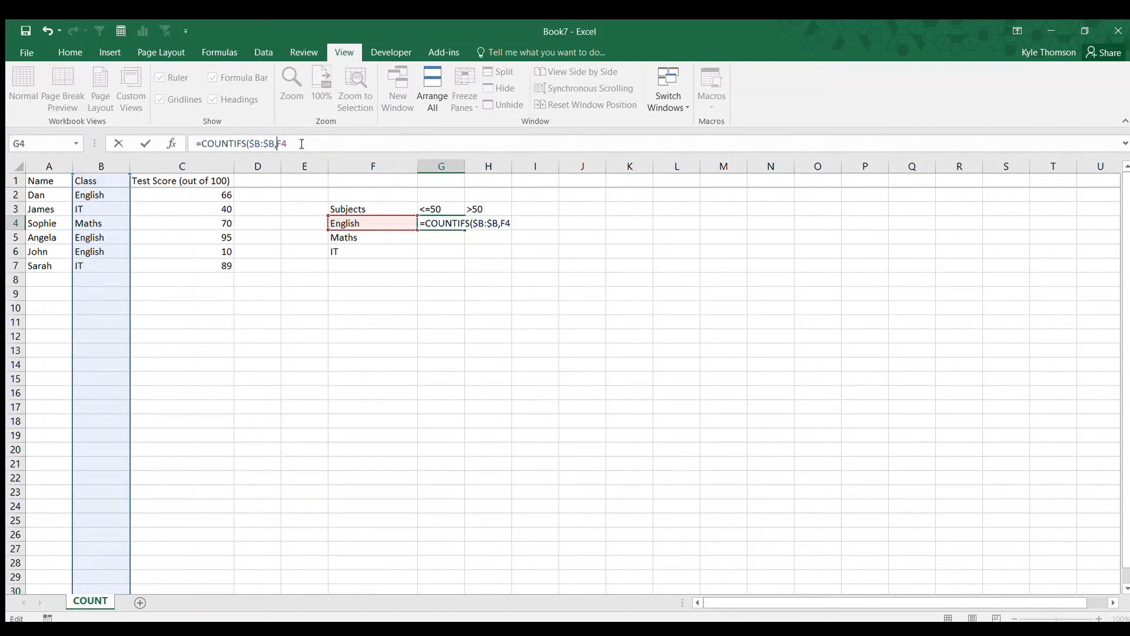
pyautogui.click(333, 148)
pyautogui.write('$F4,')
# - Complete the COUNTIFS formula in G4 with $C:$C as the second criteria range and G$3 as its criterion
pyautogui.click(197, 170)
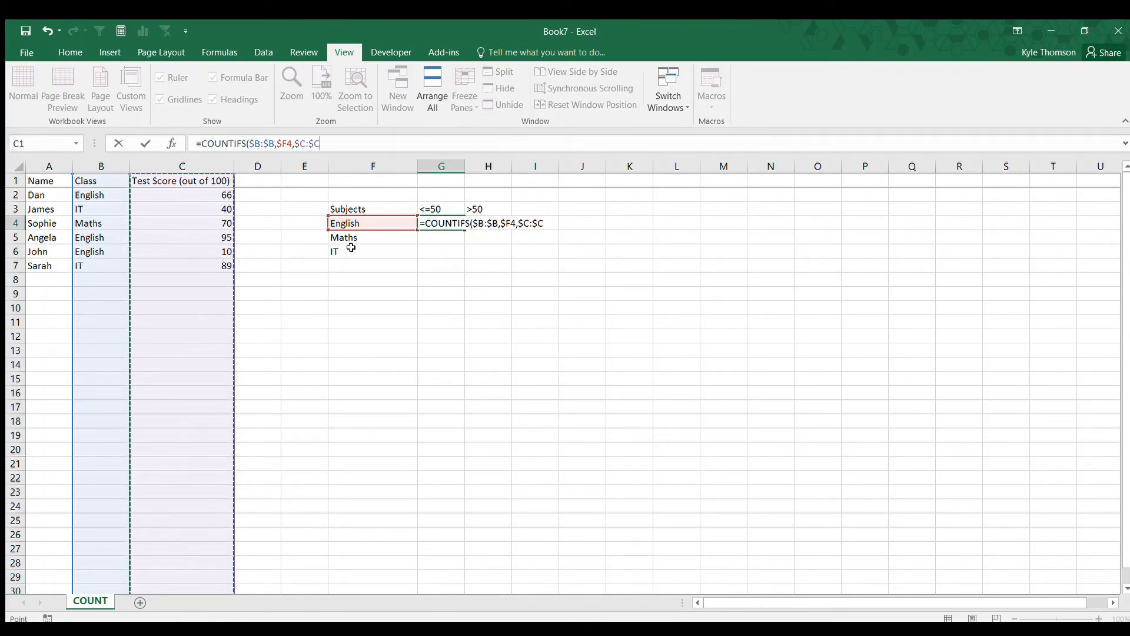
pyautogui.press('F4')
pyautogui.write(',')
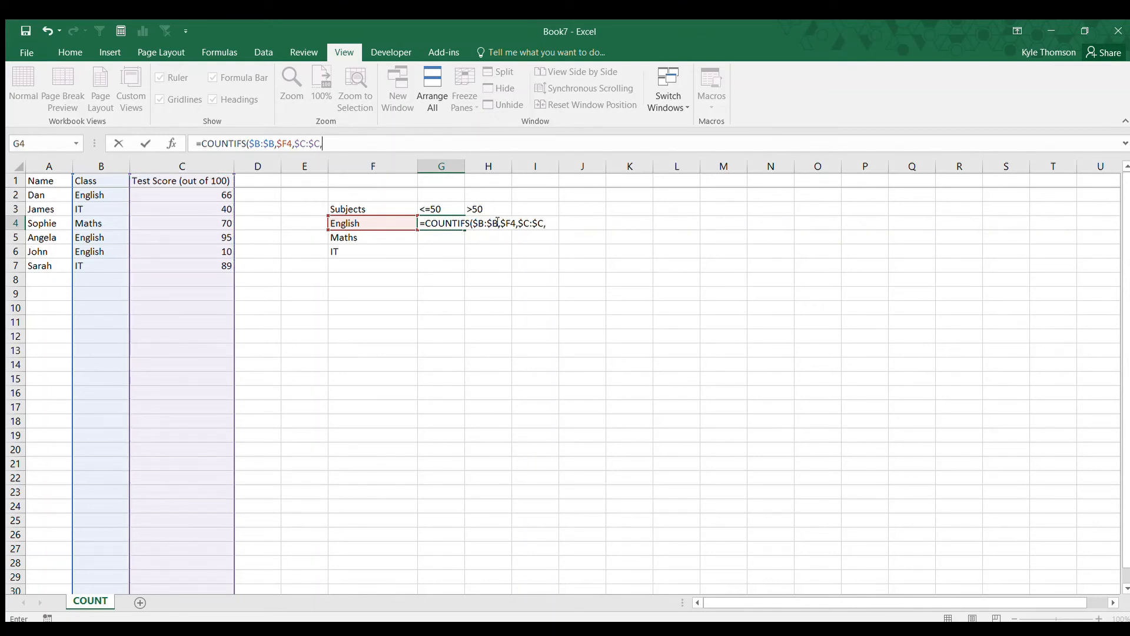
pyautogui.click(428, 210)
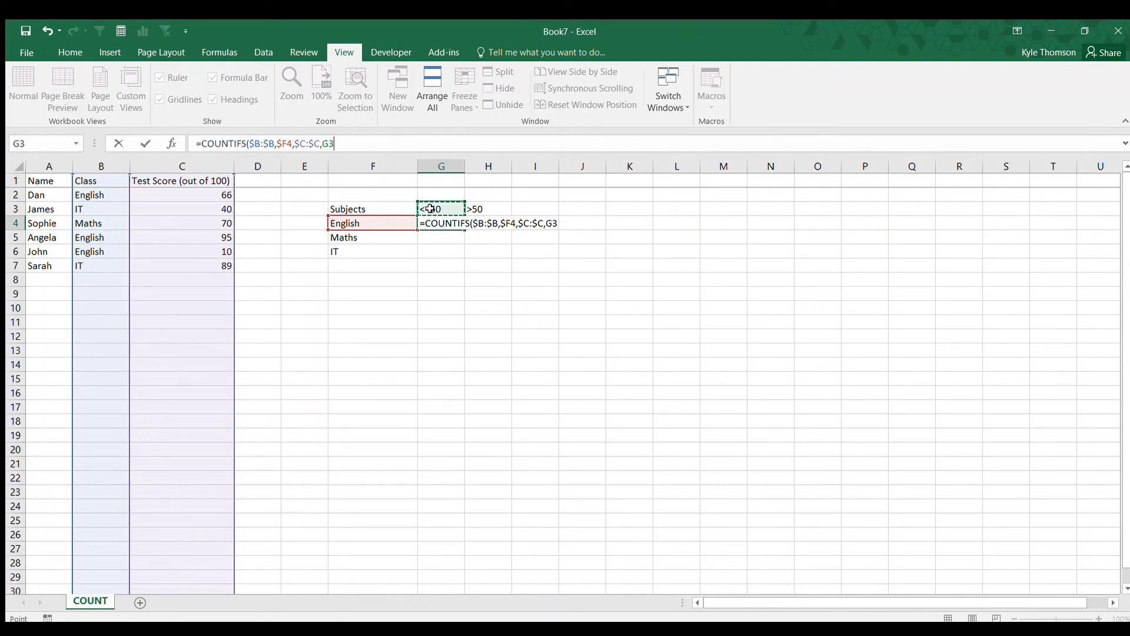
pyautogui.click(330, 143)
pyautogui.write('$3')
pyautogui.hotkey('ctrl', 'Return')
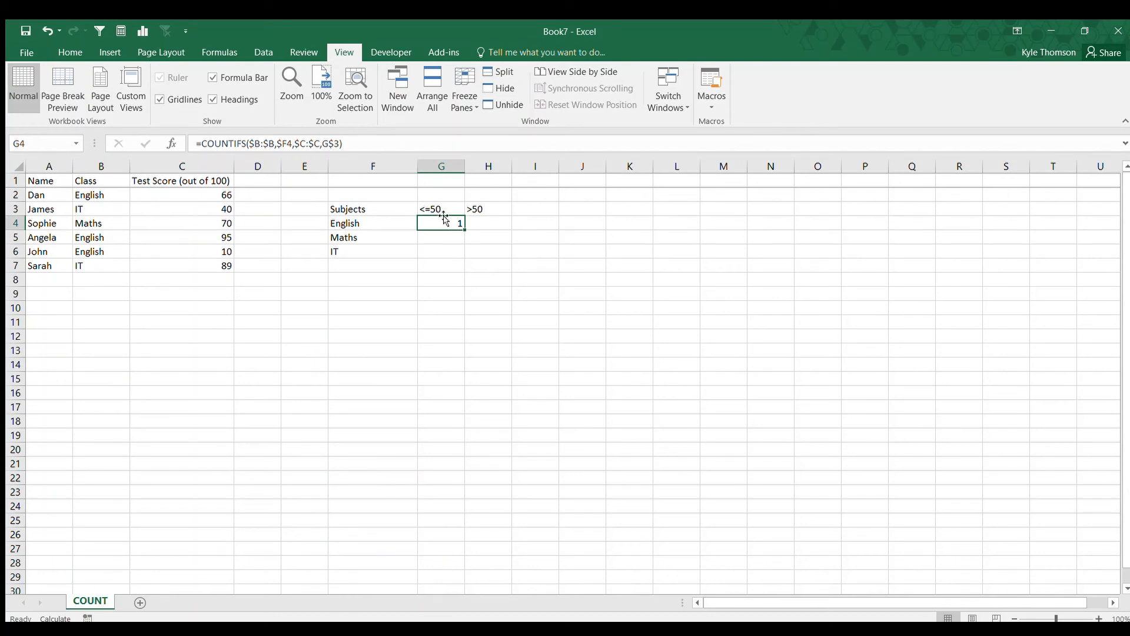
# - Fill the COUNTIFS formula from G4 across the range G4:H6 and recalculate the workbook
pyautogui.moveTo(464, 229); pyautogui.dragTo(511, 258)
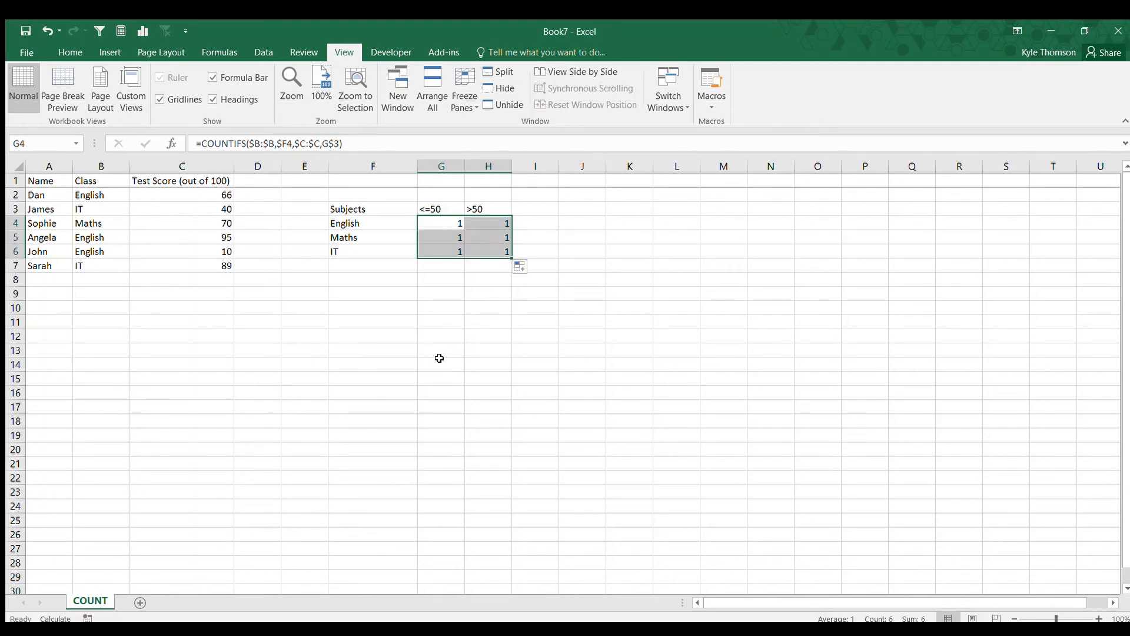
pyautogui.press('F9')
# - Check the English counts against the English test scores in C6, C2 and C5
pyautogui.click(439, 224)
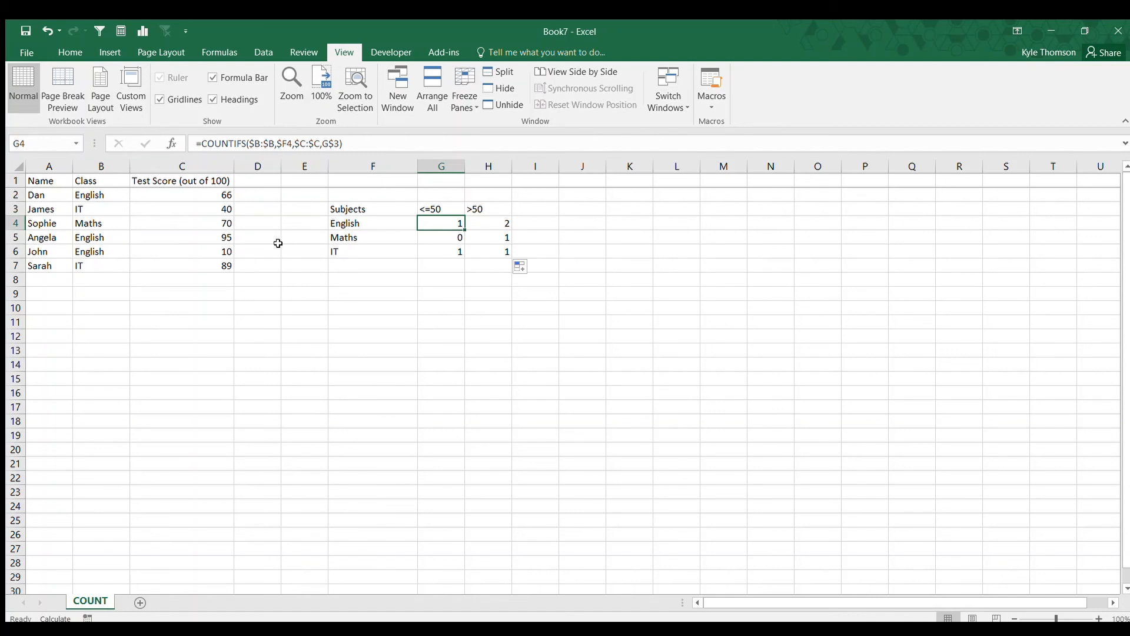
pyautogui.click(208, 251)
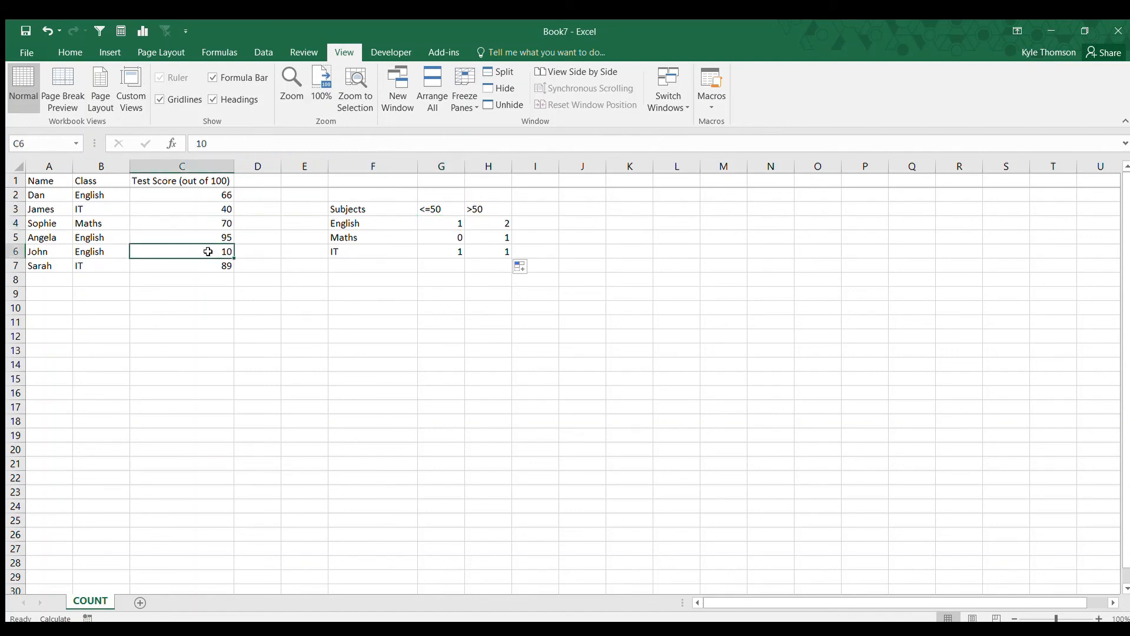
pyautogui.click(218, 195)
pyautogui.keyDown('ctrl'); pyautogui.click(218, 237); pyautogui.keyUp('ctrl')
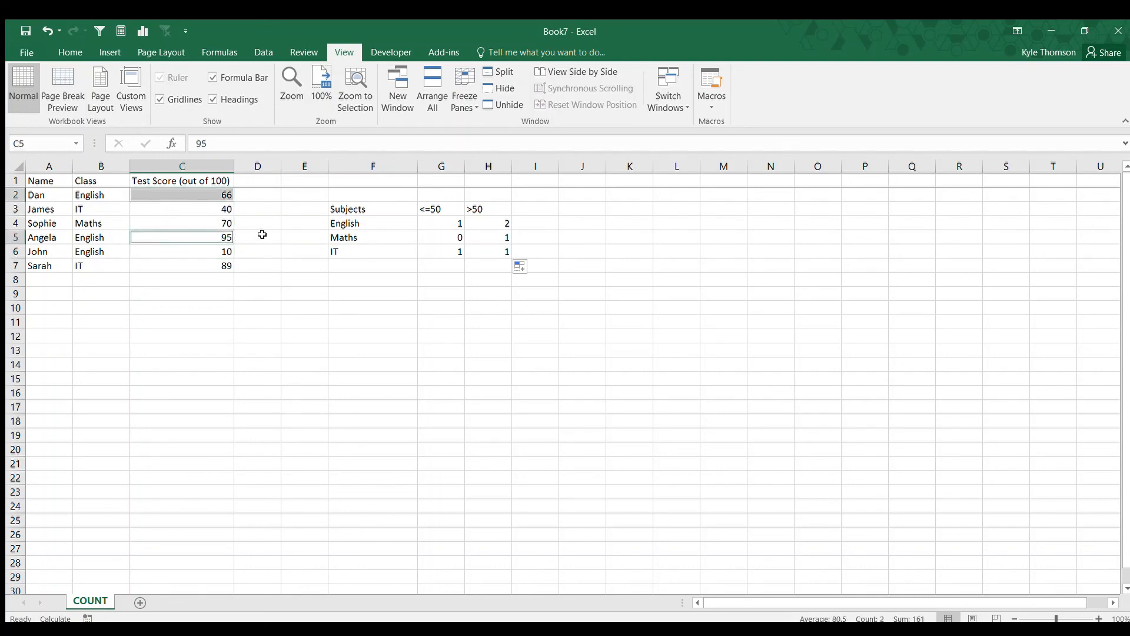
# - Check the Maths counts in G5 and H5 against the Maths test score in C4
pyautogui.click(438, 237)
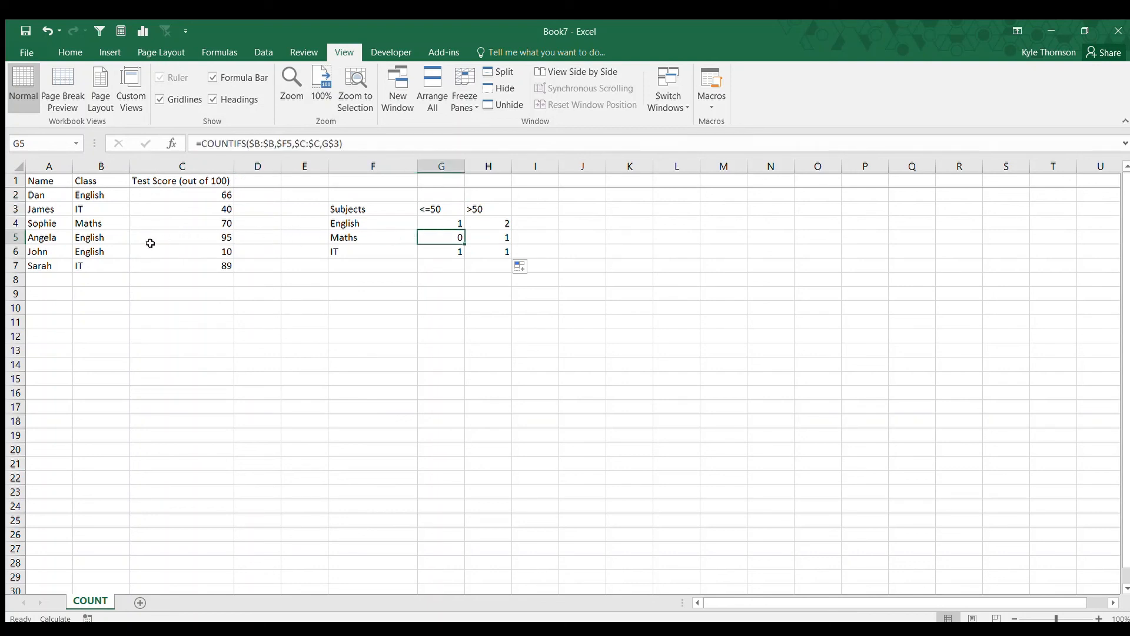
pyautogui.click(127, 223)
pyautogui.click(212, 226)
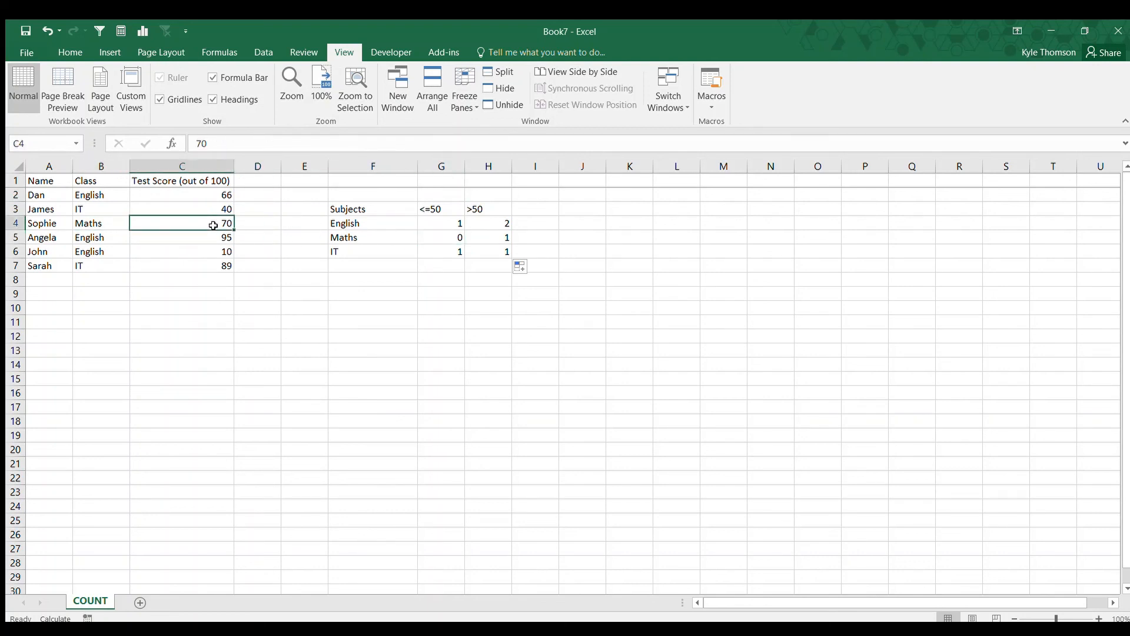
pyautogui.click(496, 238)
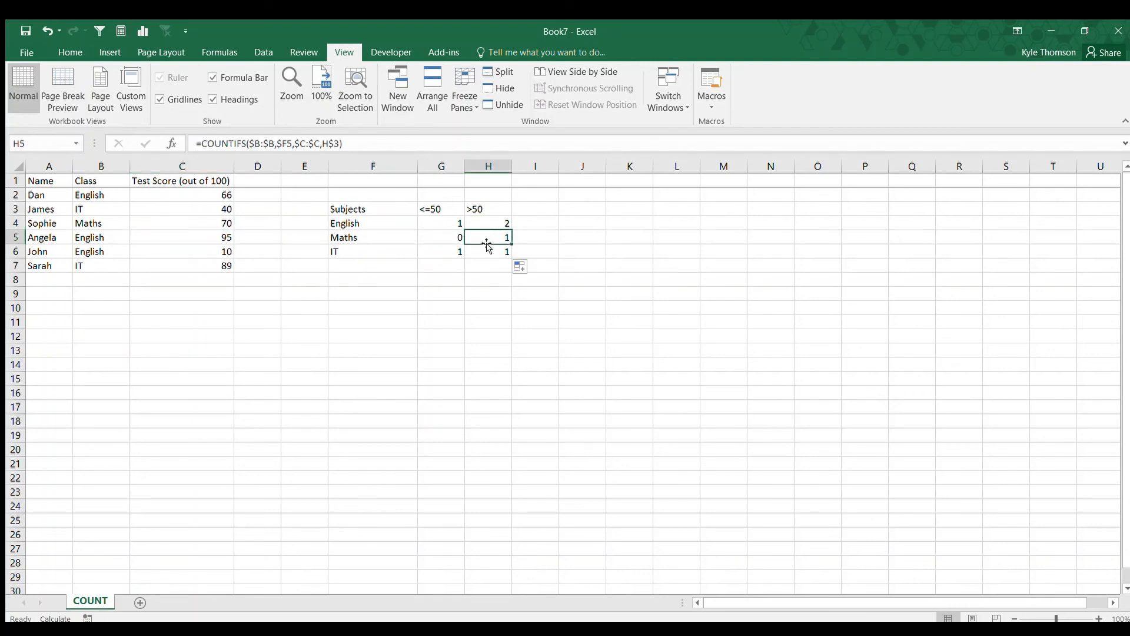
# - Check the IT counts in G6 and H6 against the IT test scores in C3 and C7
pyautogui.click(398, 249)
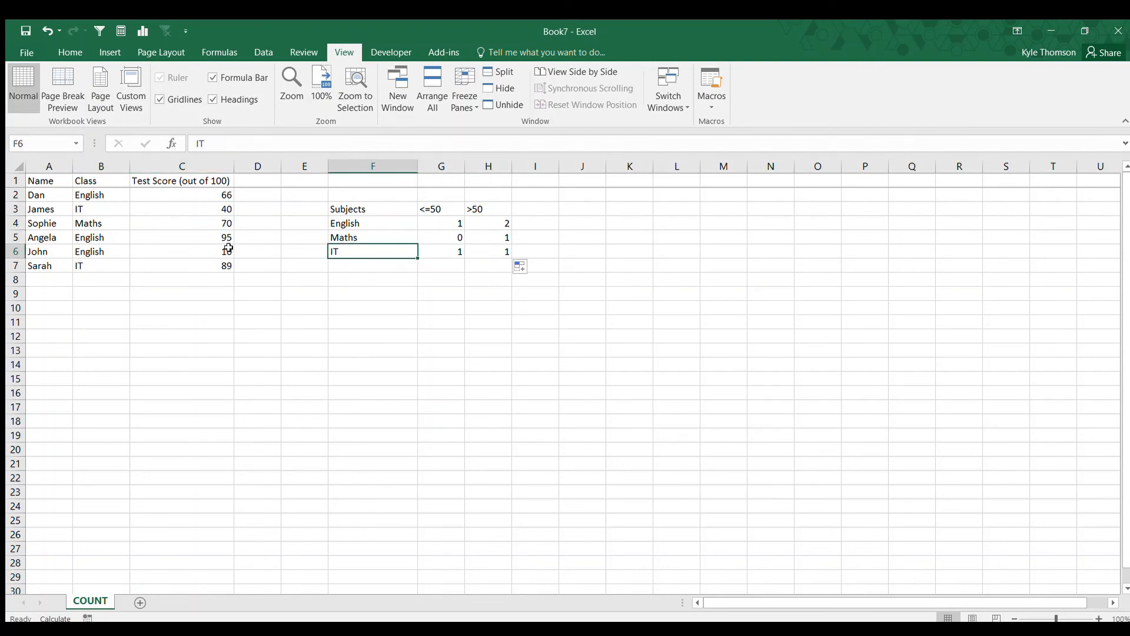
pyautogui.click(170, 205)
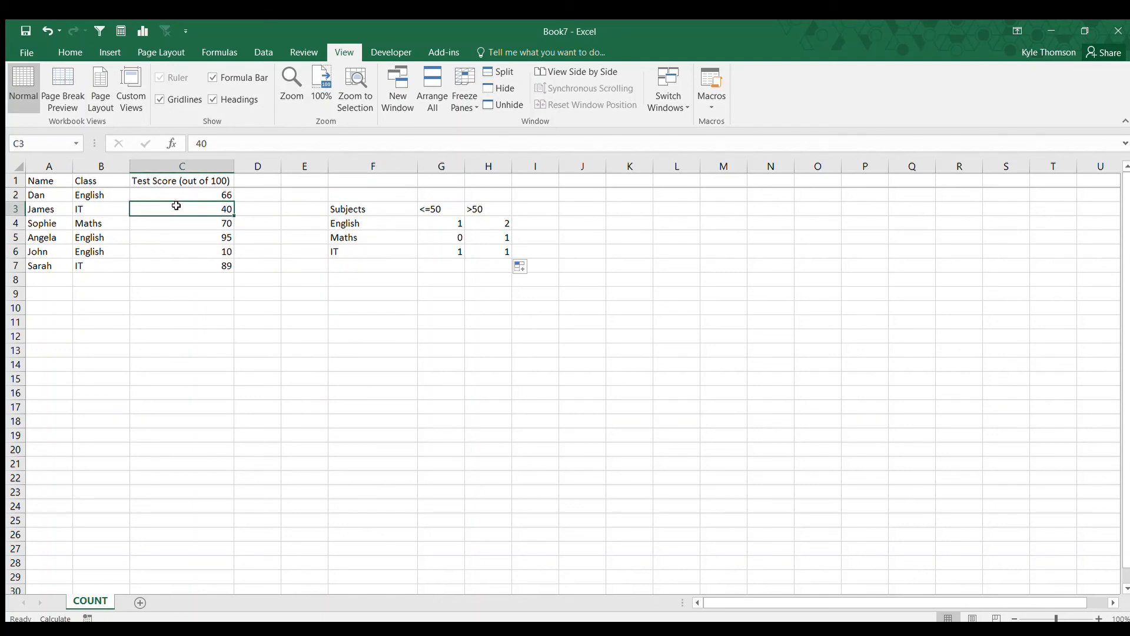
pyautogui.click(432, 249)
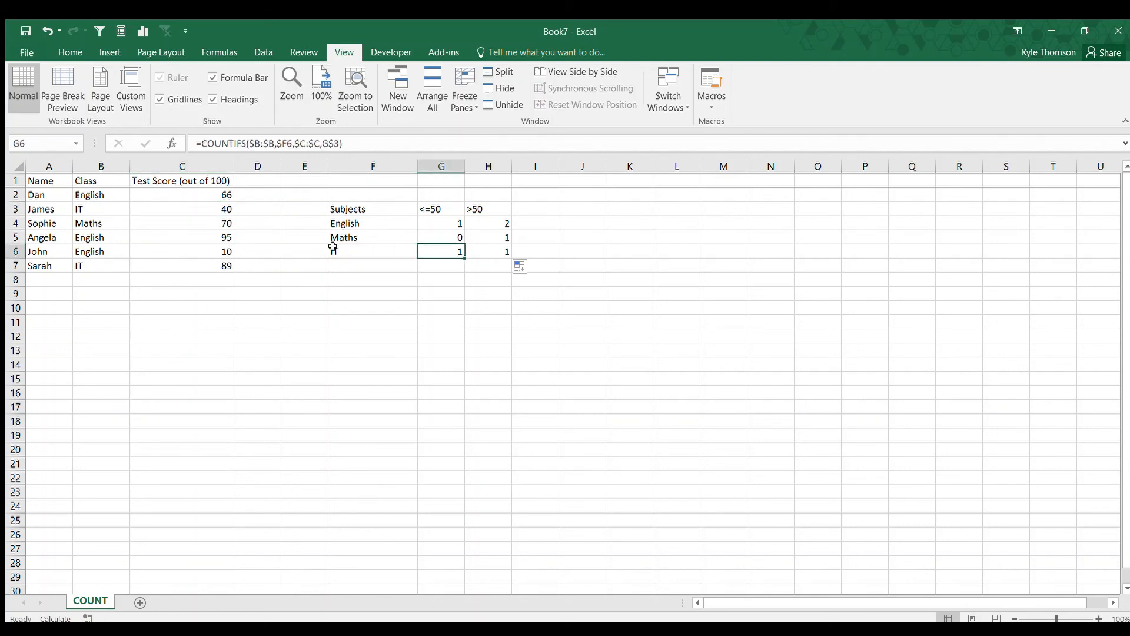
pyautogui.click(226, 266)
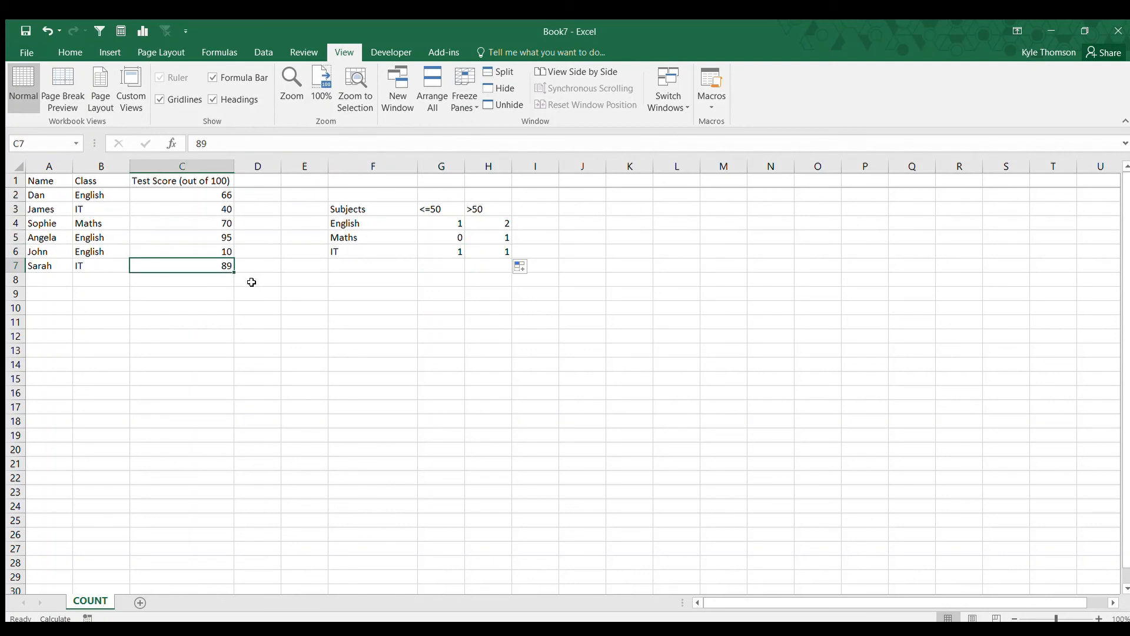
pyautogui.click(497, 248)
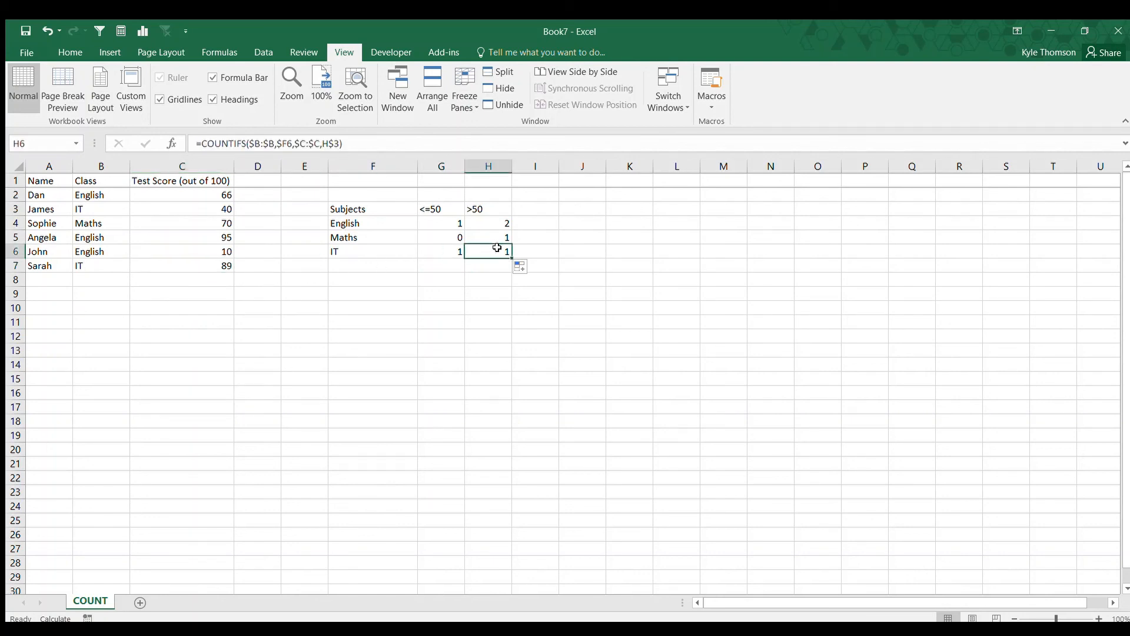